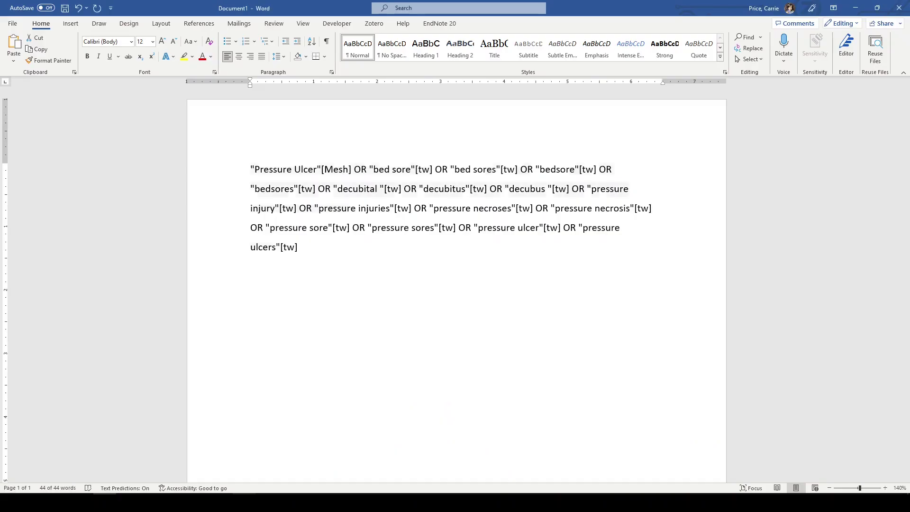
# Select the "Pressure Ulcer"[Mesh] heading term in the Word query, then return to the browser
pyautogui.hotkey('ctrl', 'a')
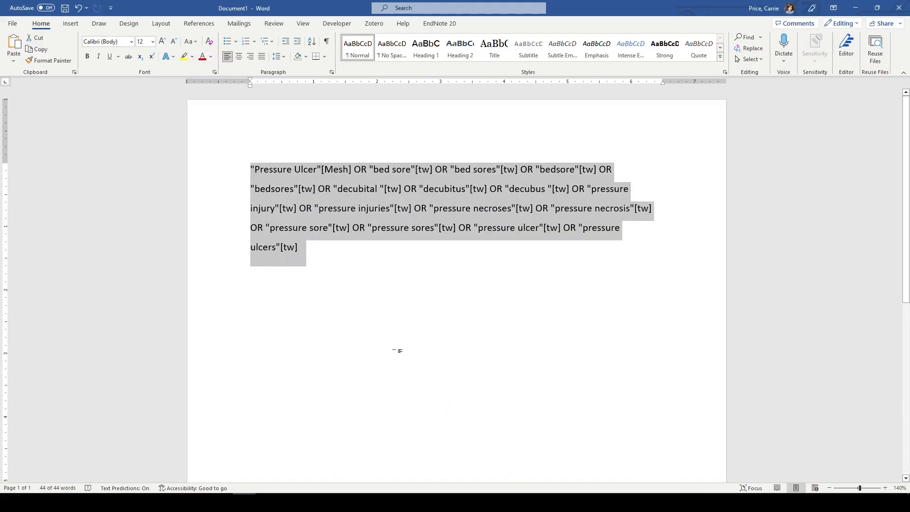
pyautogui.click(399, 339)
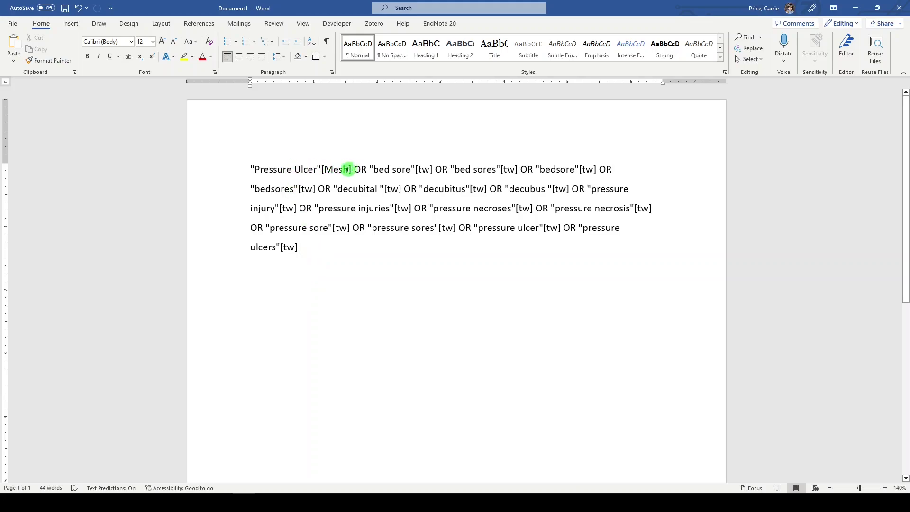
pyautogui.moveTo(354, 169); pyautogui.dragTo(248, 170)
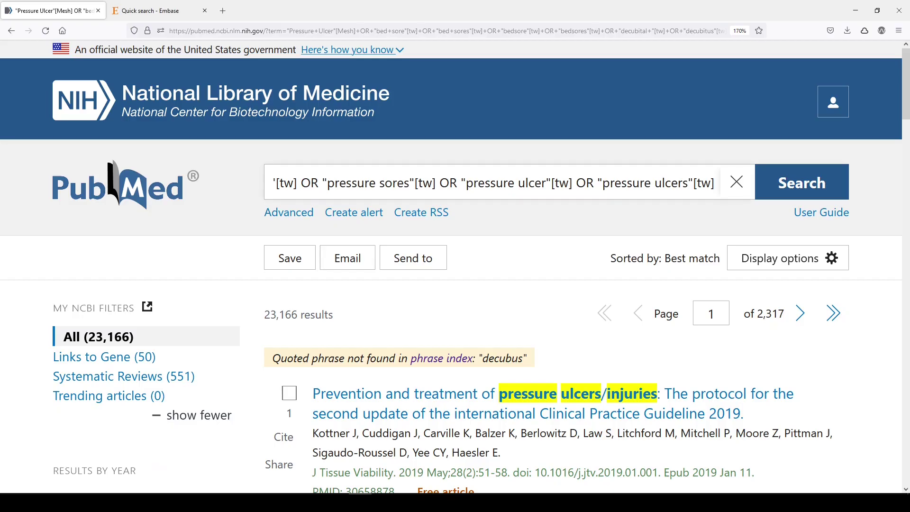
pyautogui.hotkey('alt', 'Tab')
# Look up 'pressure injury' in Emtree, open the decubitus term it maps to, and copy its name
pyautogui.click(134, 10)
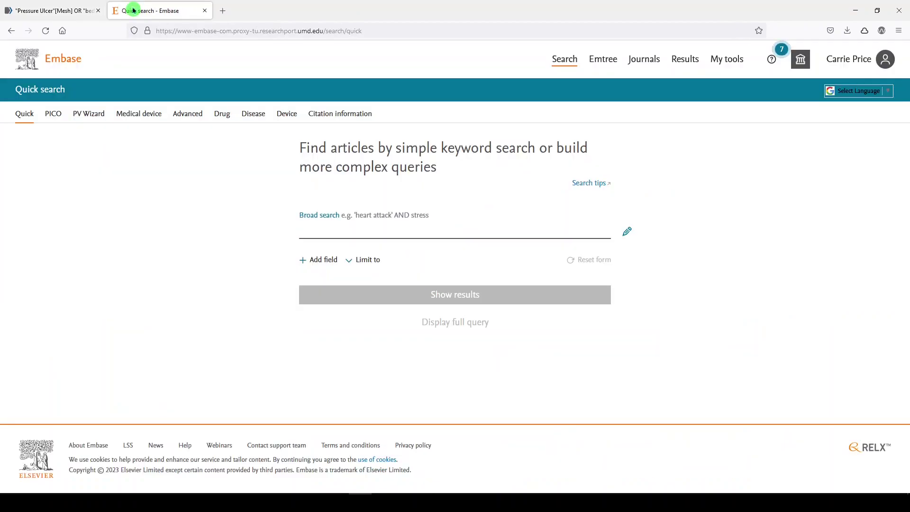
pyautogui.click(603, 58)
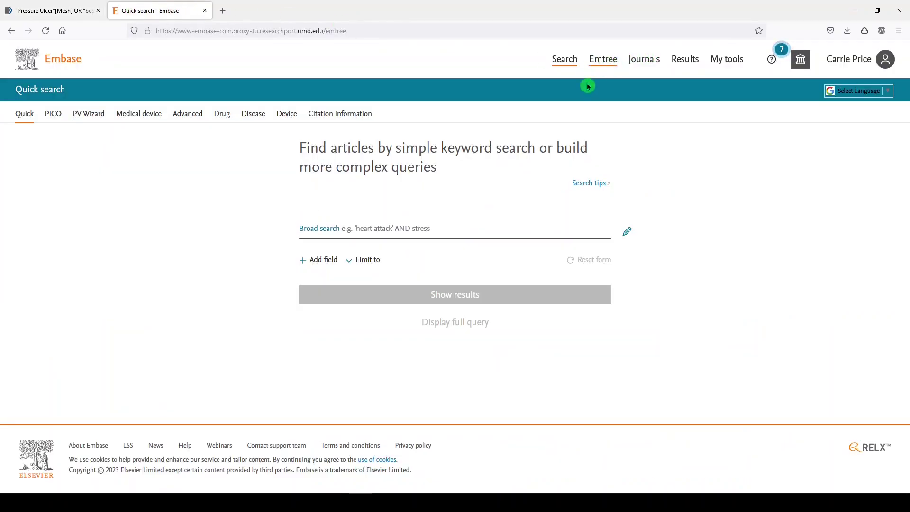
pyautogui.click(137, 164)
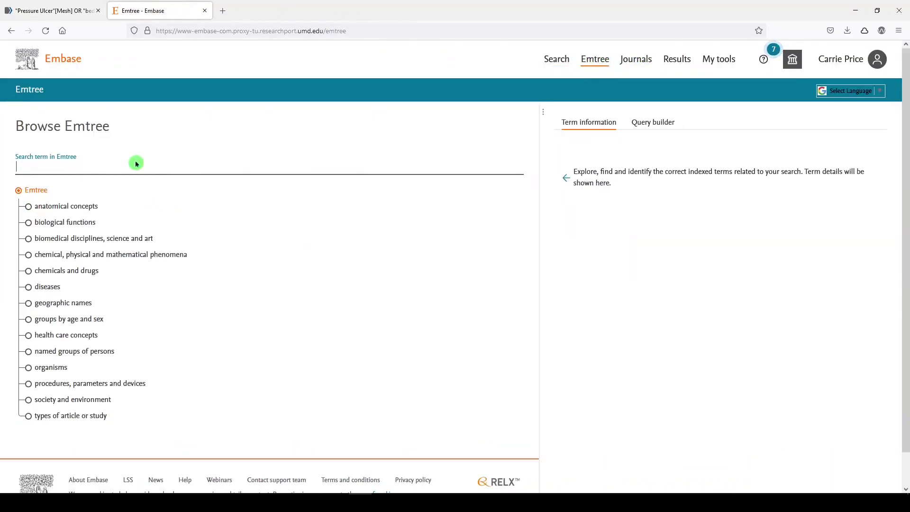
pyautogui.write('pressure injury')
pyautogui.press('Return')
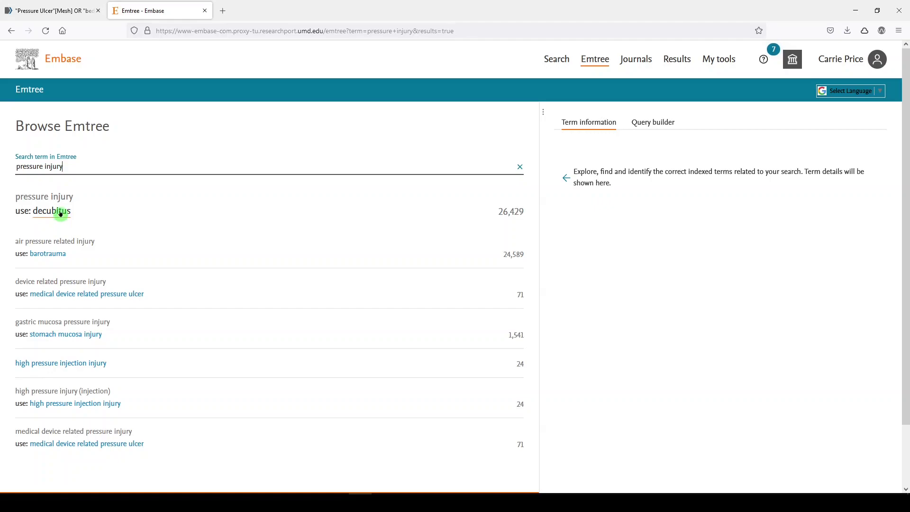
pyautogui.click(60, 214)
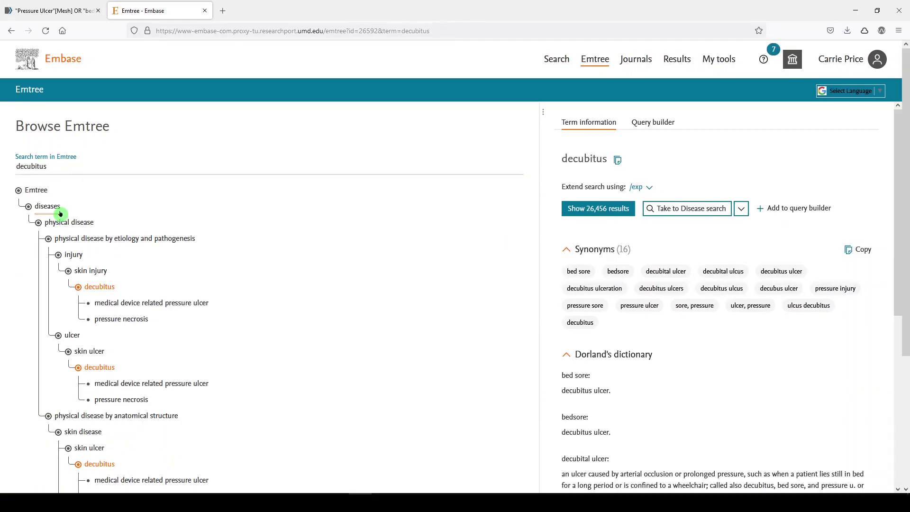
pyautogui.click(618, 162)
# Add a PubMed label on its own line above the query
pyautogui.hotkey('alt', 'Tab')
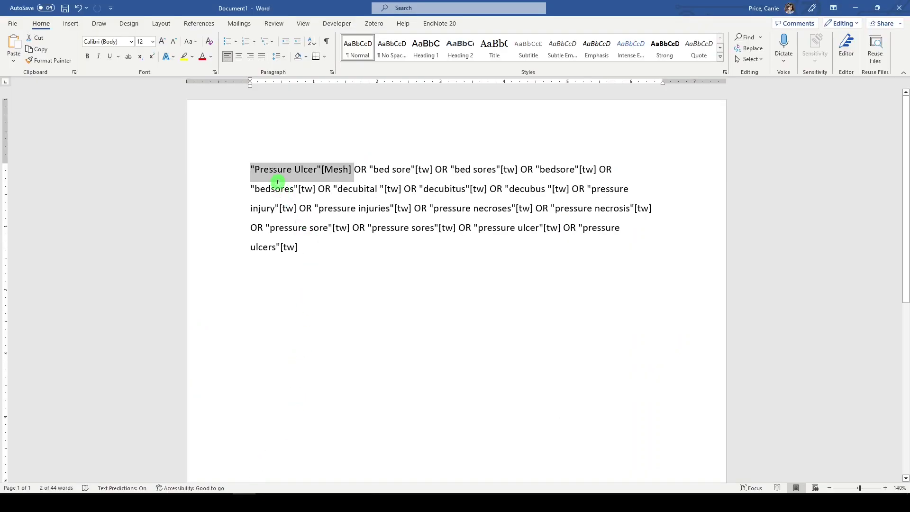
pyautogui.click(277, 182)
pyautogui.write('PubMed')
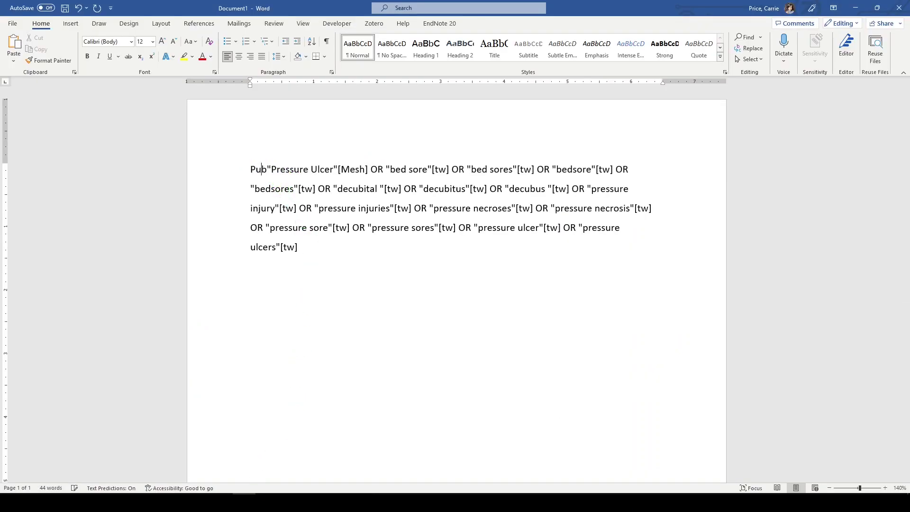
pyautogui.press('Return')
pyautogui.press('Return')
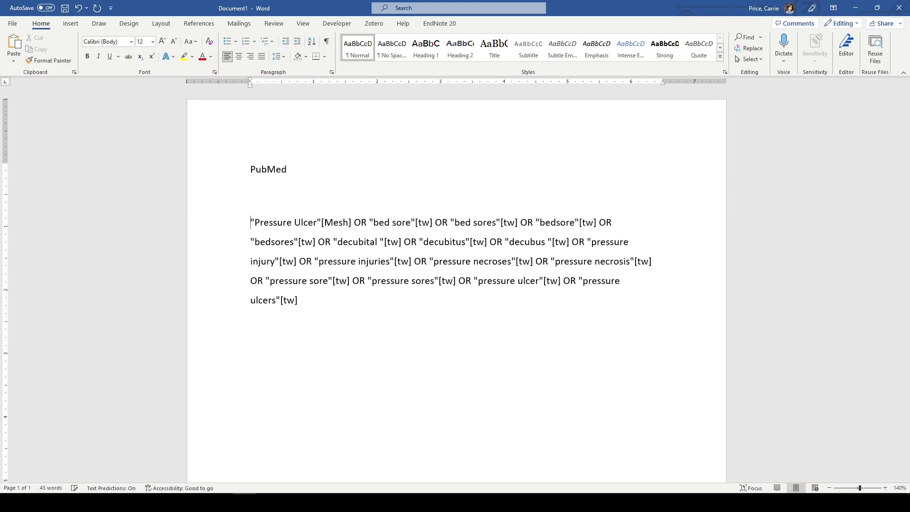
# Below the query, paste the copied decubitus term and append /exp
pyautogui.click(348, 301)
pyautogui.press('Return')
pyautogui.press('Return')
pyautogui.hotkey('ctrl', 'v')
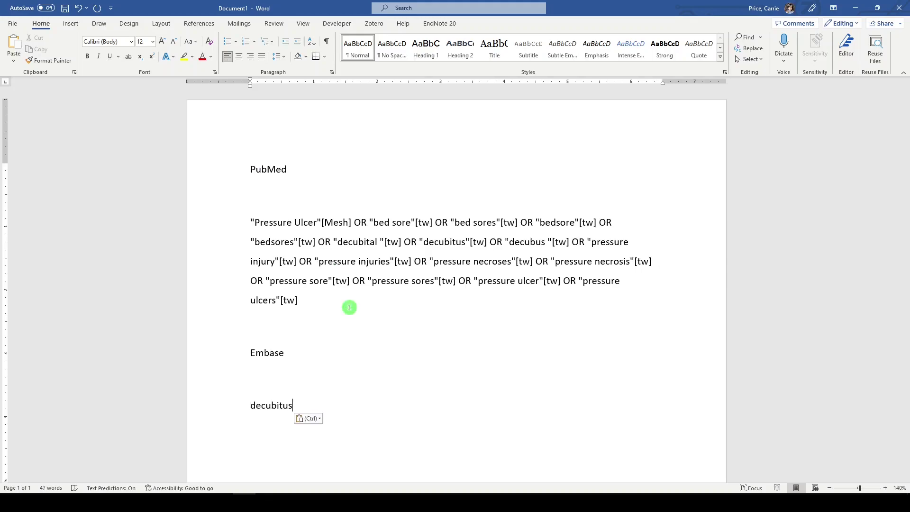
pyautogui.write('/exp')
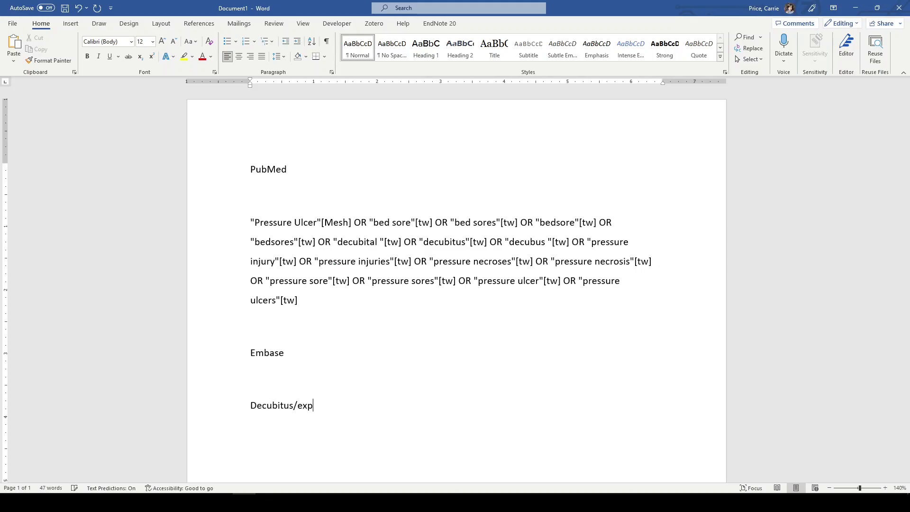
# Wrap the term in single quotes and lowercase it to 'decubitus'/exp
pyautogui.click(247, 406)
pyautogui.write("'")
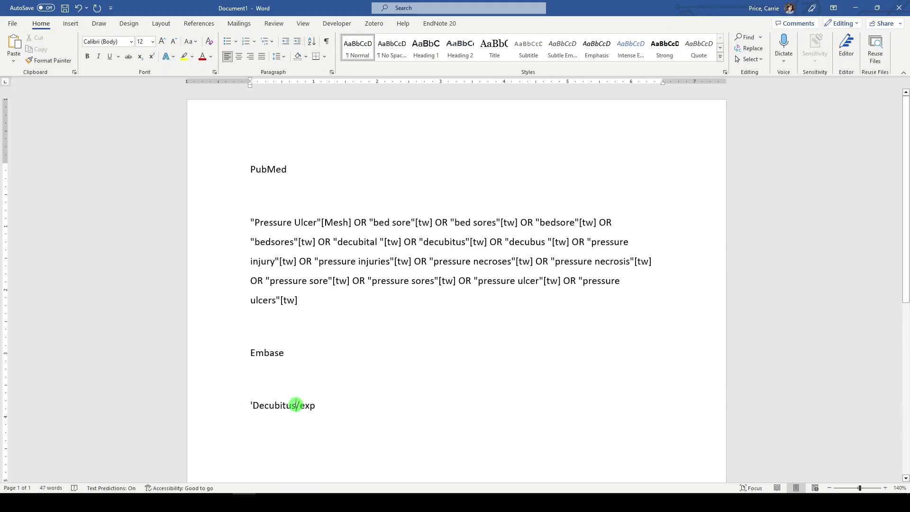
pyautogui.click(296, 405)
pyautogui.write("'")
pyautogui.rightClick(254, 406)
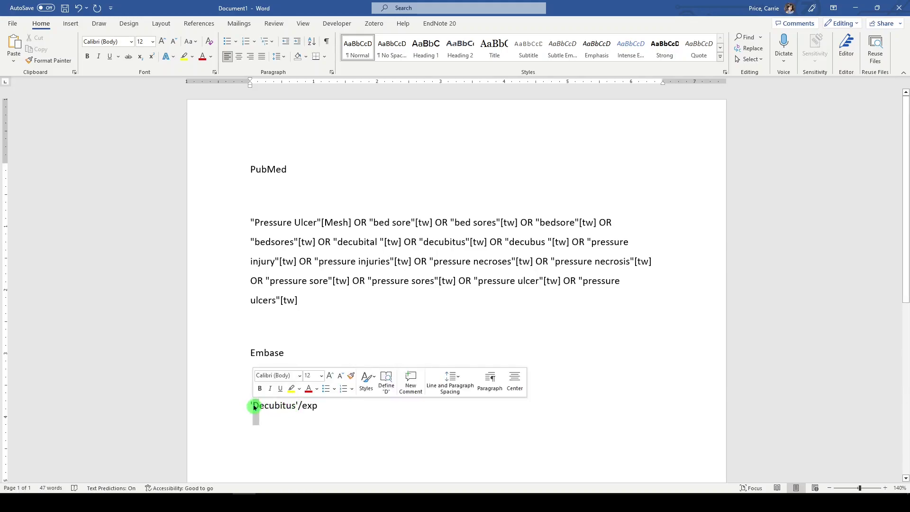
pyautogui.press('Escape')
pyautogui.press('BackSpace')
pyautogui.write('d')
pyautogui.scroll(-1, 378, 355)
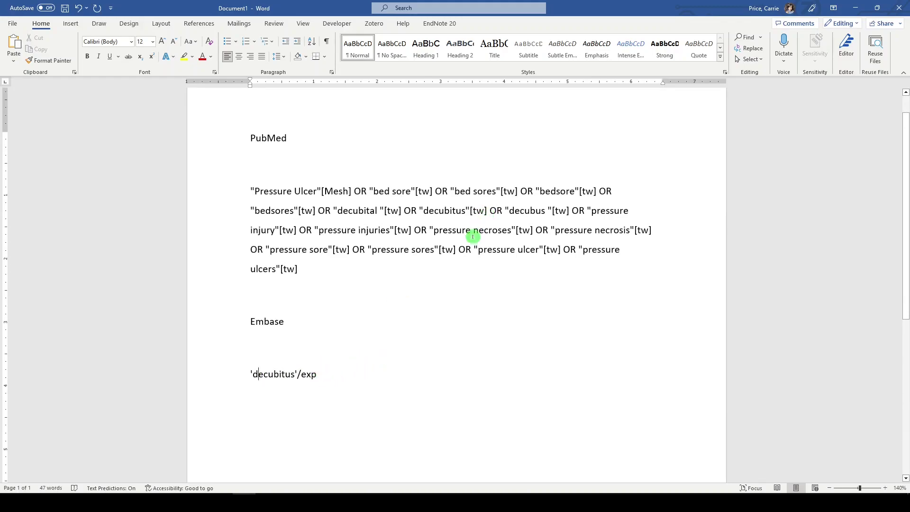
pyautogui.click(348, 257)
# Paste the PubMed free-text terms after 'decubitus'/exp and select them
pyautogui.moveTo(319, 270); pyautogui.dragTo(354, 192)
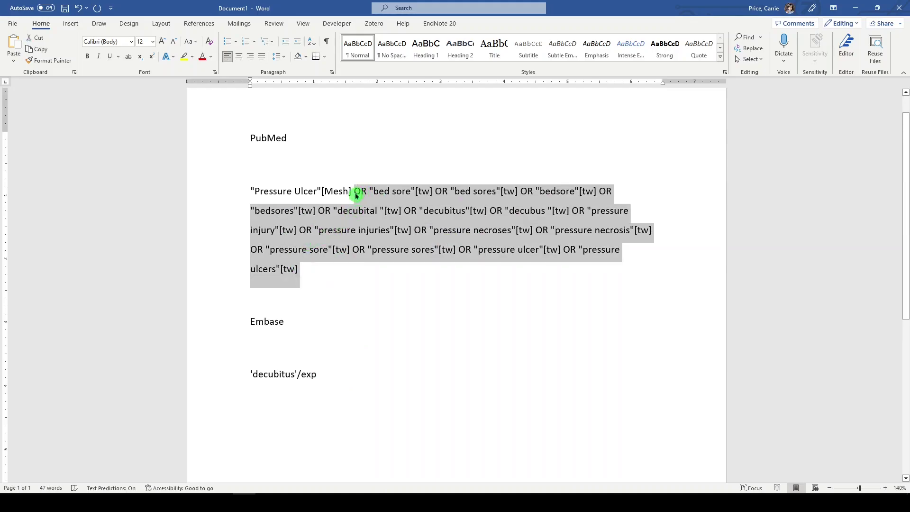
pyautogui.click(331, 374)
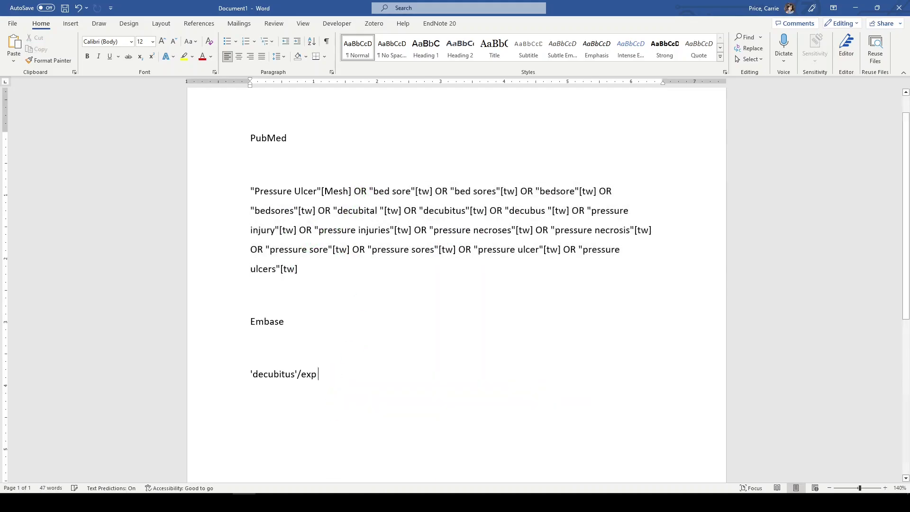
pyautogui.hotkey('ctrl', 'v')
pyautogui.moveTo(325, 374); pyautogui.dragTo(581, 420)
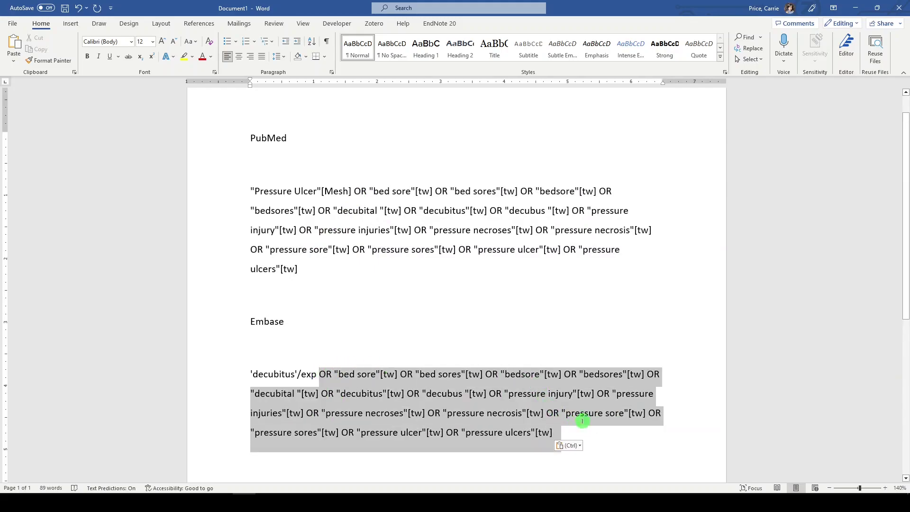
# Replace every double quote in the selected terms with a single quote
pyautogui.click(760, 49)
pyautogui.write('"')
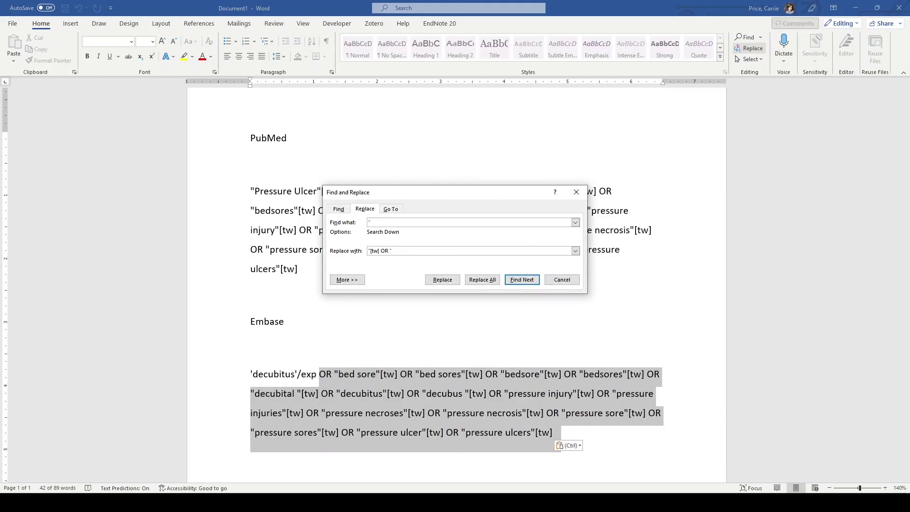
pyautogui.press('Tab')
pyautogui.write("'")
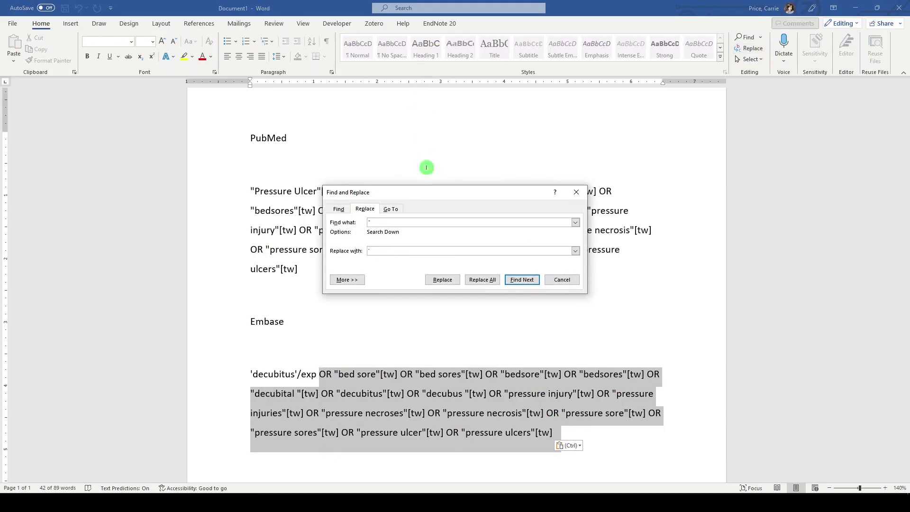
pyautogui.click(474, 279)
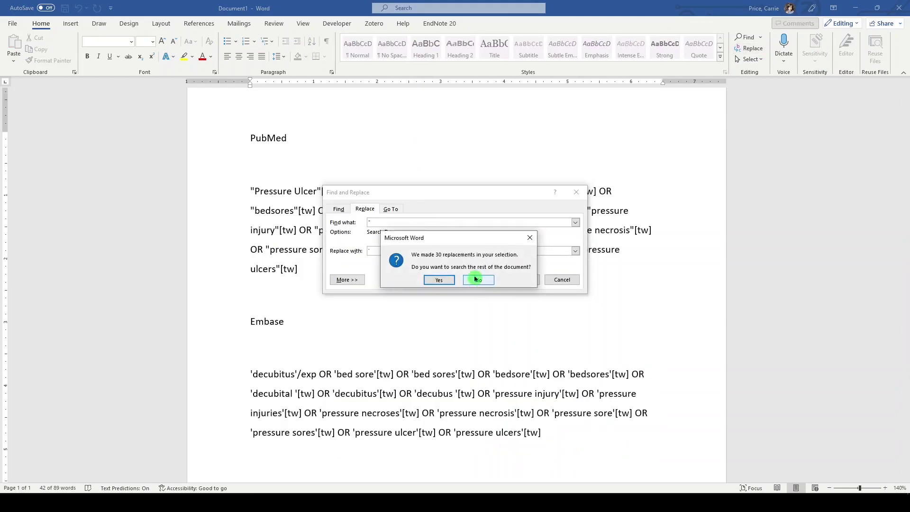
pyautogui.click(475, 280)
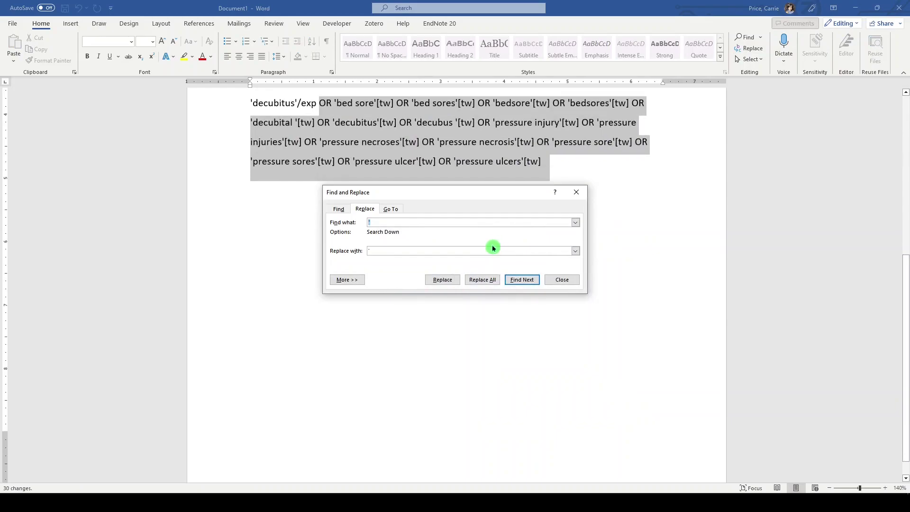
# Replace all 15 [tw] tags in the selection with :ti,ab,de
pyautogui.write('[tw')
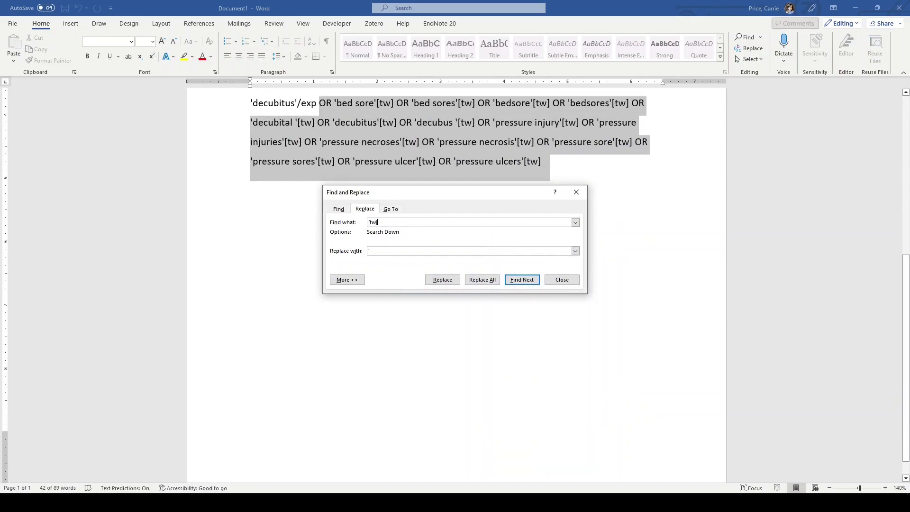
pyautogui.write(':ti,ab,de')
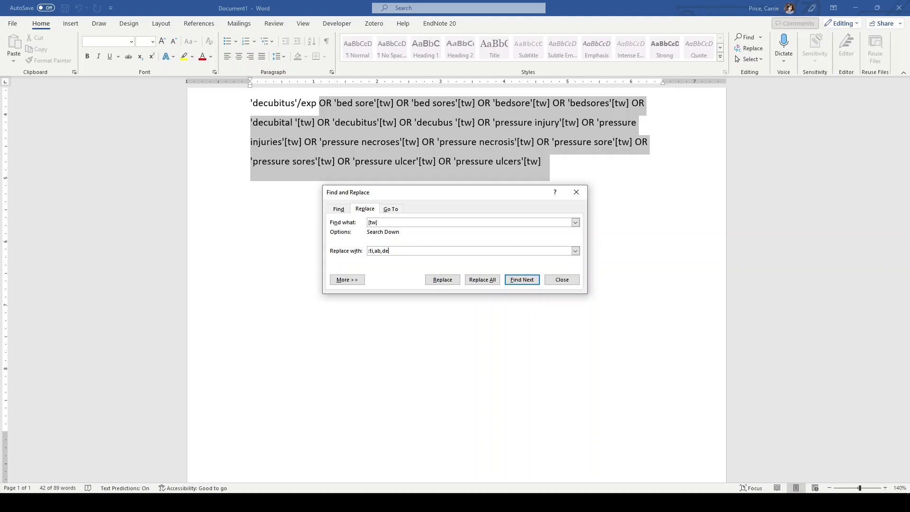
pyautogui.click(476, 280)
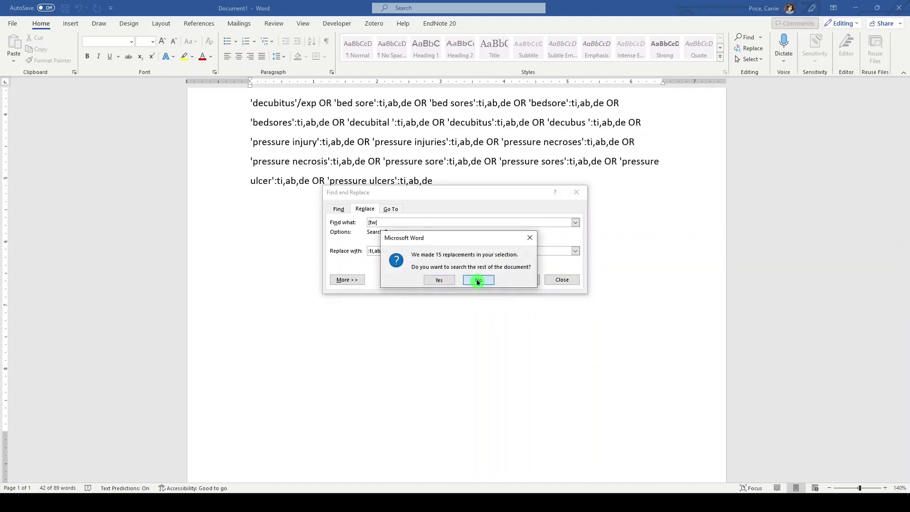
pyautogui.click(478, 280)
# Put an opening parenthesis before 'decubitus'/exp at the start of the Embase string
pyautogui.click(576, 192)
pyautogui.scroll(2, 455, 300)
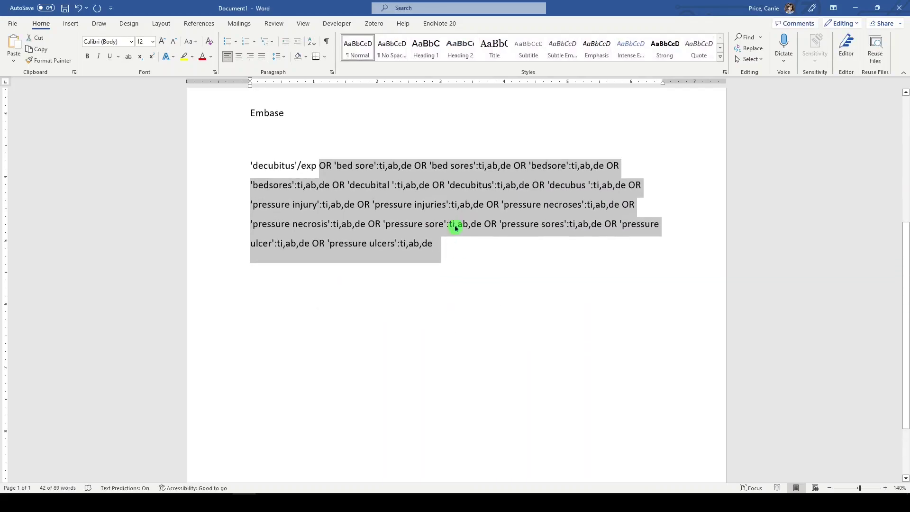
pyautogui.click(461, 245)
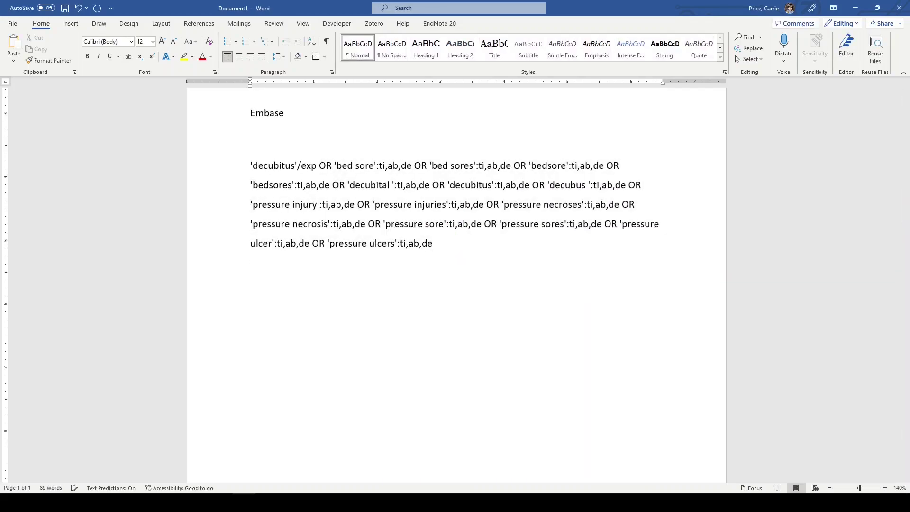
pyautogui.click(460, 238)
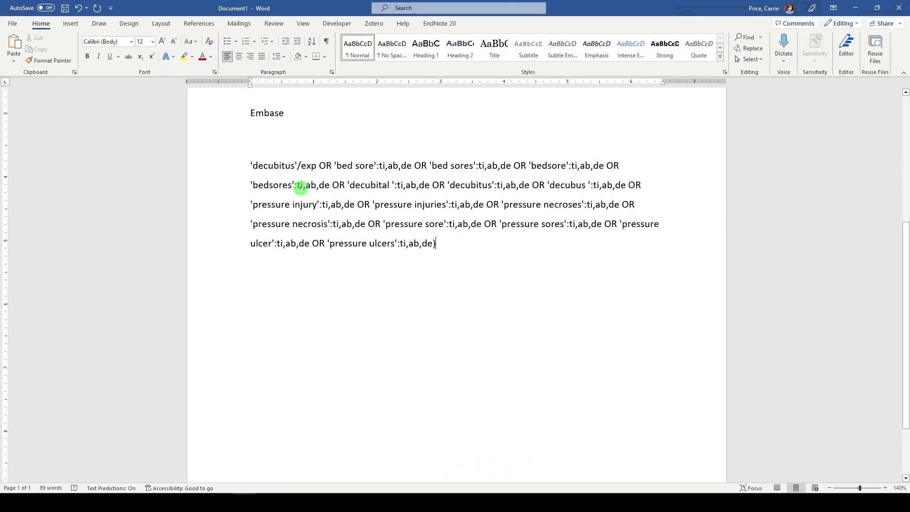
pyautogui.click(250, 165)
pyautogui.write('(')
# Keep 'bed sore' on the first line and select the whole parenthesised search string
pyautogui.click(341, 162)
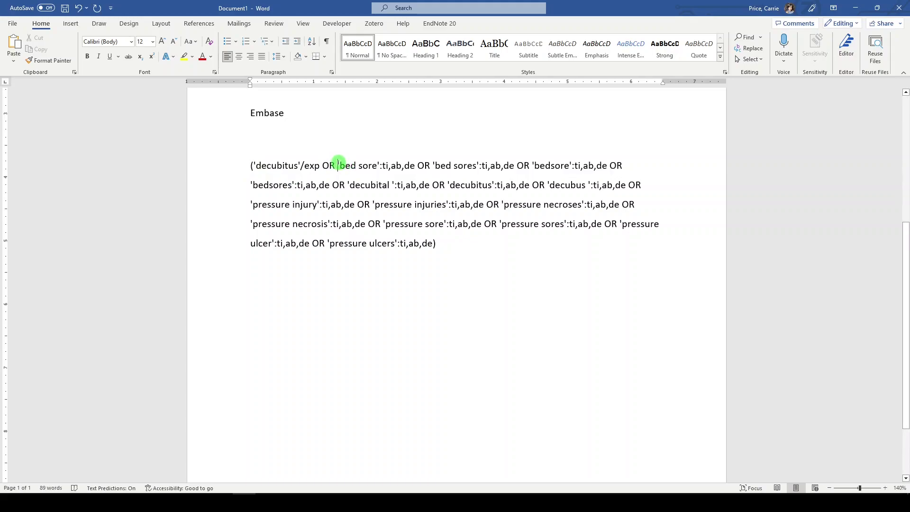
pyautogui.press('Return')
pyautogui.click(318, 273)
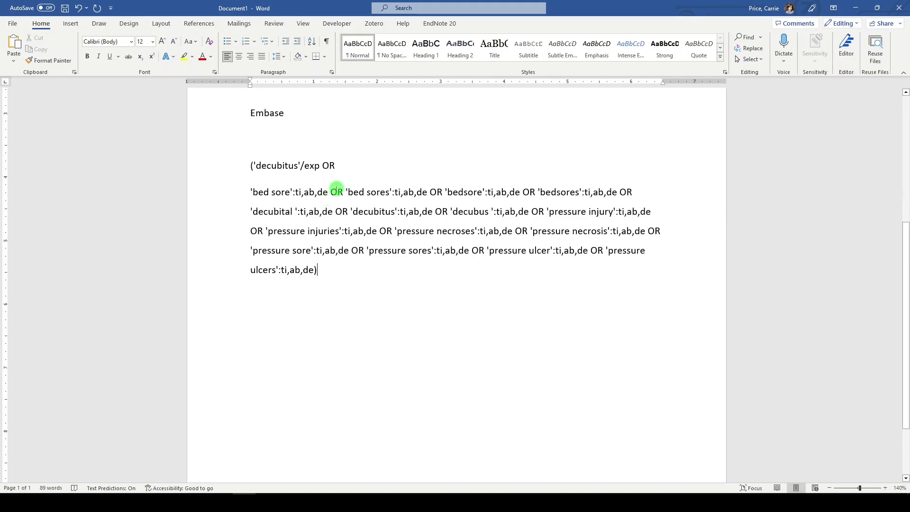
pyautogui.click(352, 164)
pyautogui.press('Delete')
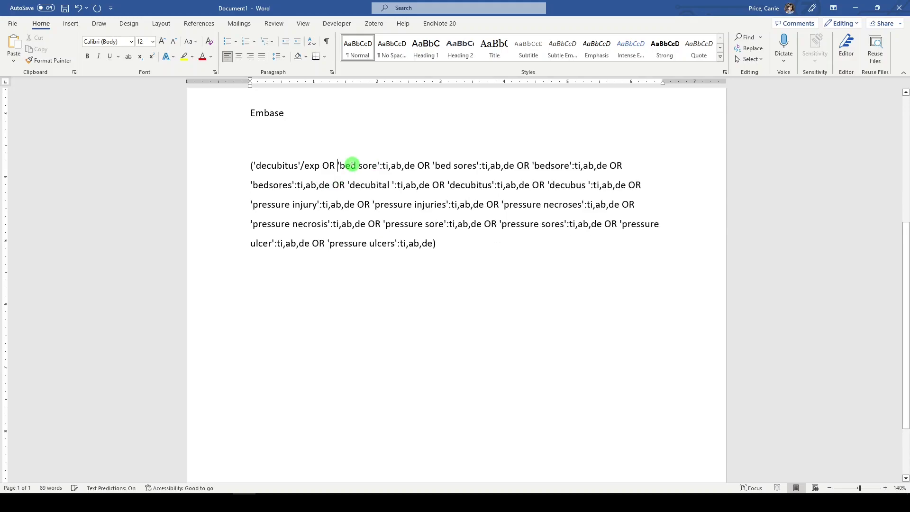
pyautogui.moveTo(443, 257); pyautogui.dragTo(200, 176)
pyautogui.hotkey('ctrl', 'c')
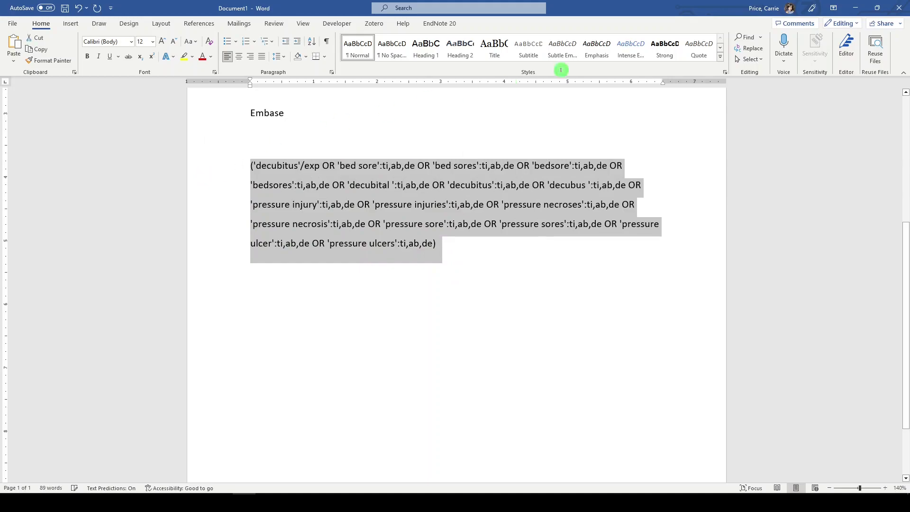
# Run the pasted string in Embase with Emtree mapping off, giving 35,246 results as search #2
pyautogui.click(854, 8)
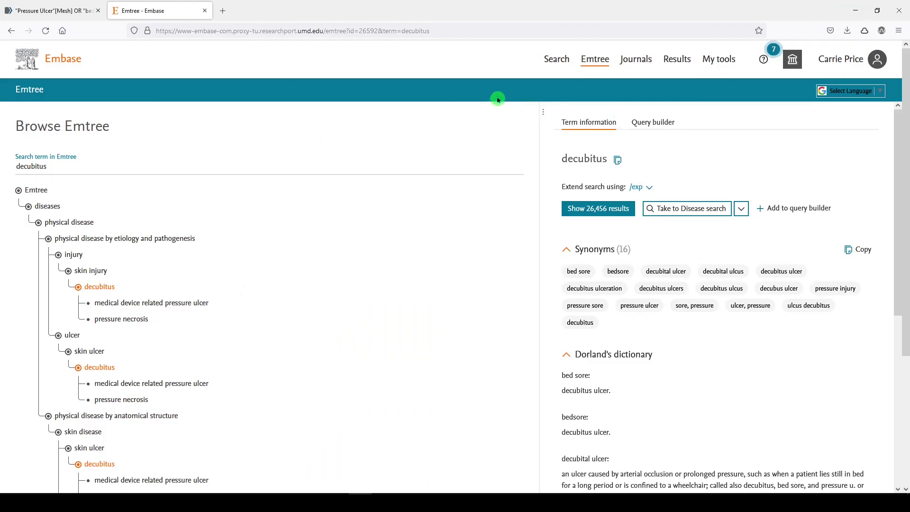
pyautogui.click(560, 61)
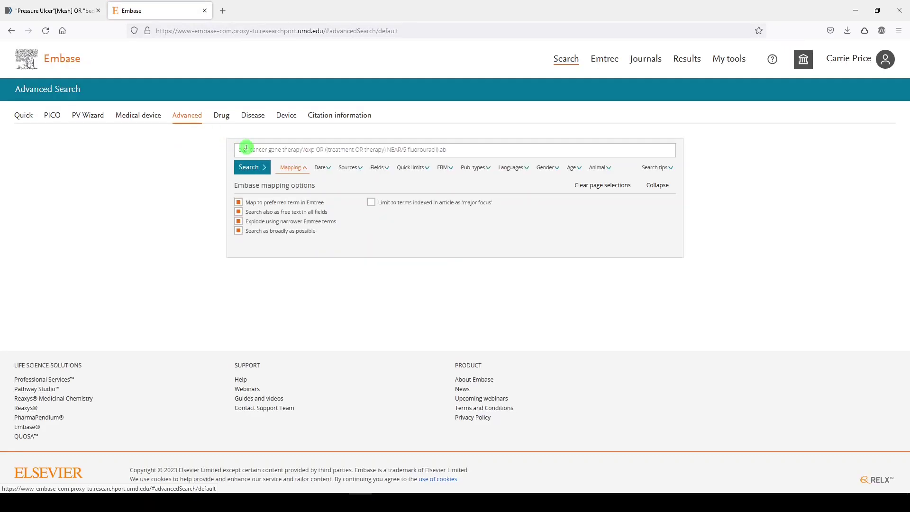
pyautogui.hotkey('ctrl', 'v')
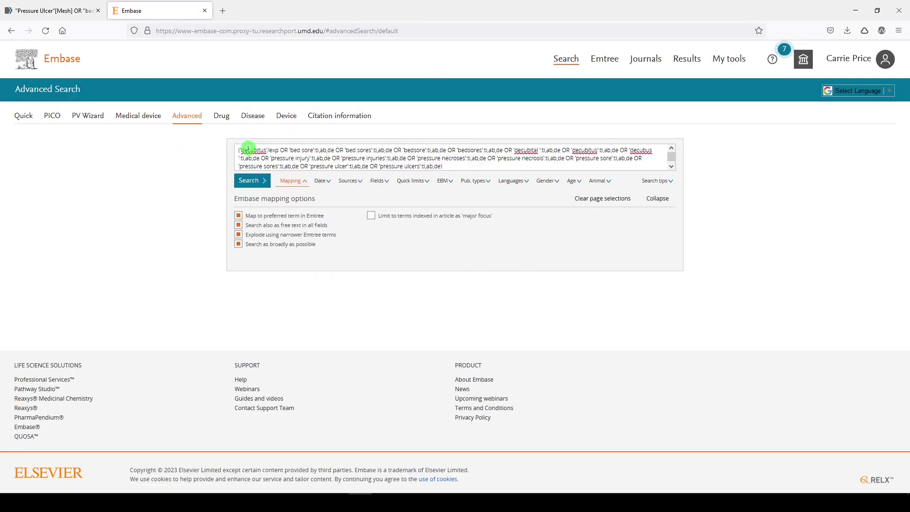
pyautogui.click(239, 215)
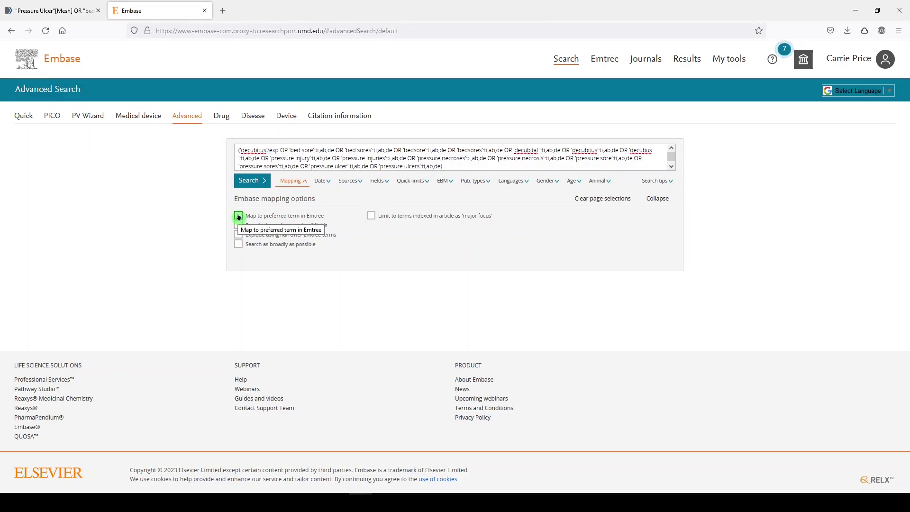
pyautogui.click(252, 180)
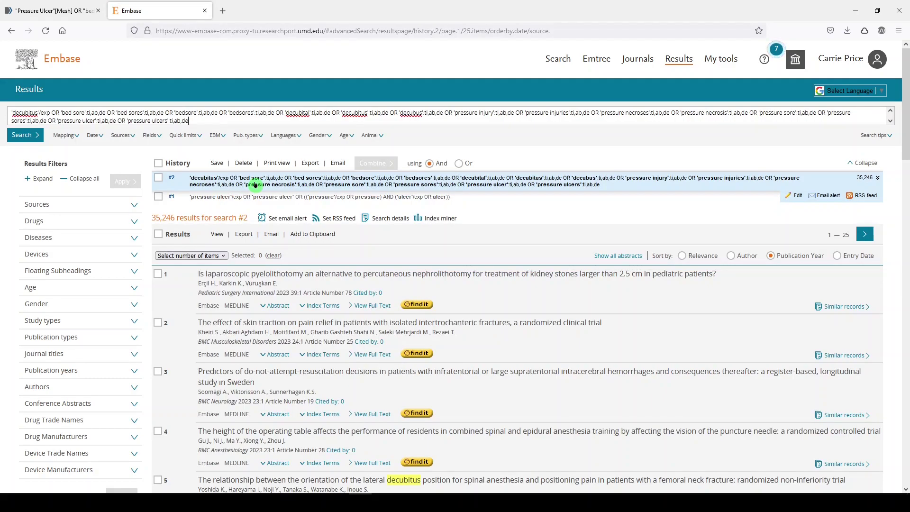
# Expand the Sources breakdown and pick both the MEDLINE and Embase circles in the Venn diagram
pyautogui.click(133, 207)
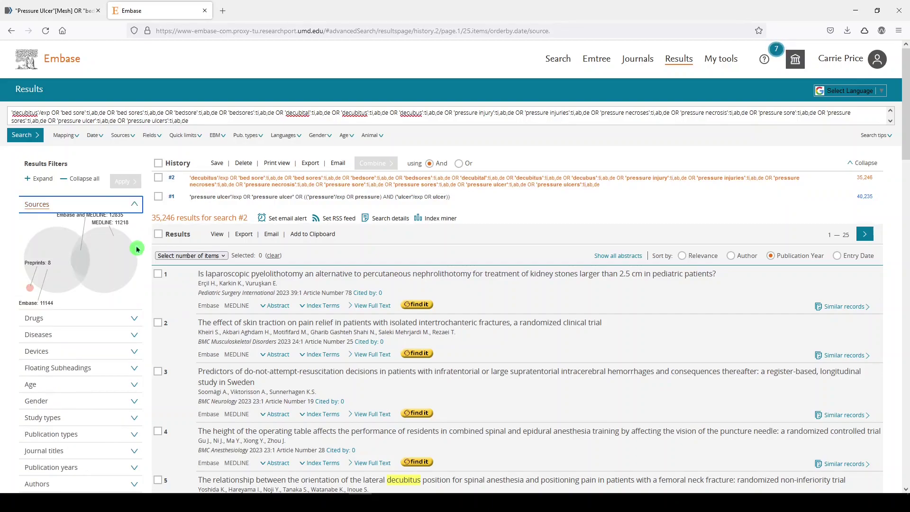
pyautogui.click(101, 260)
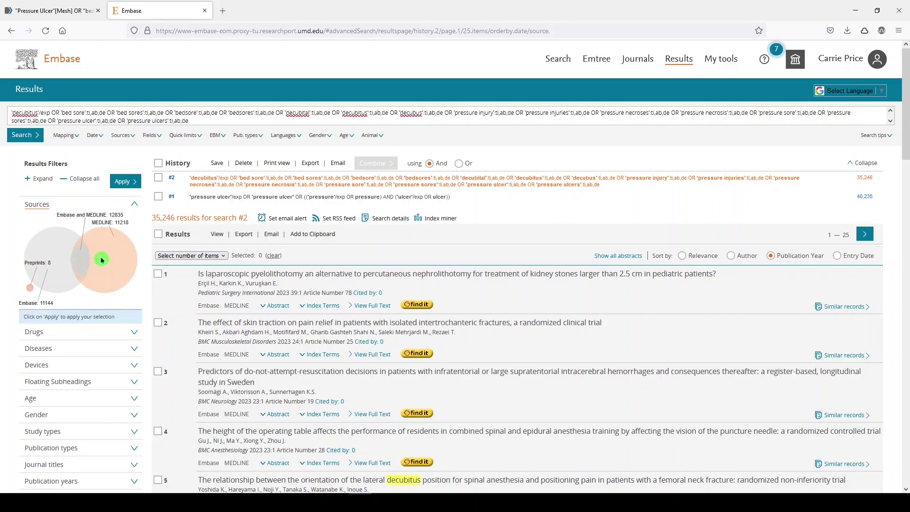
pyautogui.click(57, 249)
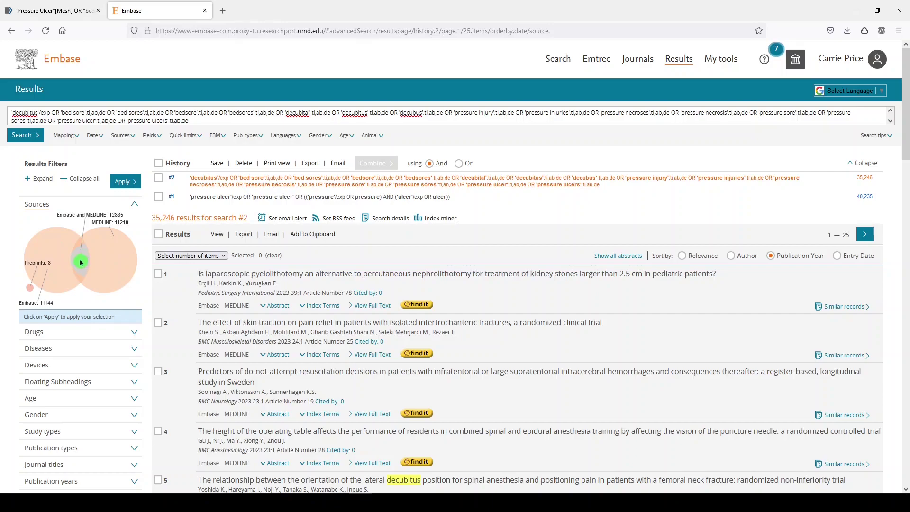